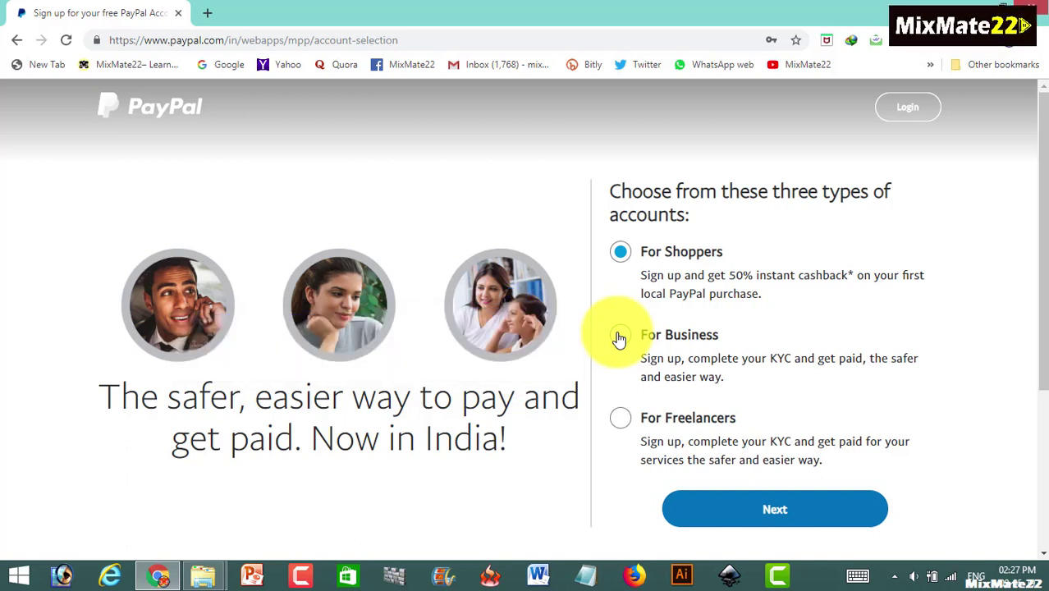
Choose the business account type, then the freelancer option, to reach the sign-up email page.
left_click(620, 337)
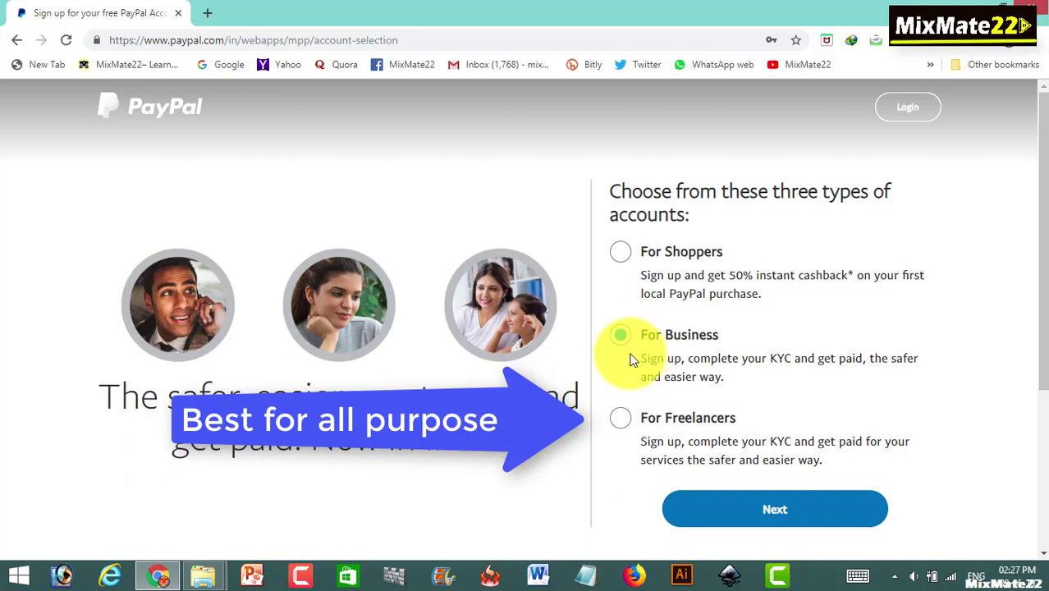
left_click(599, 420)
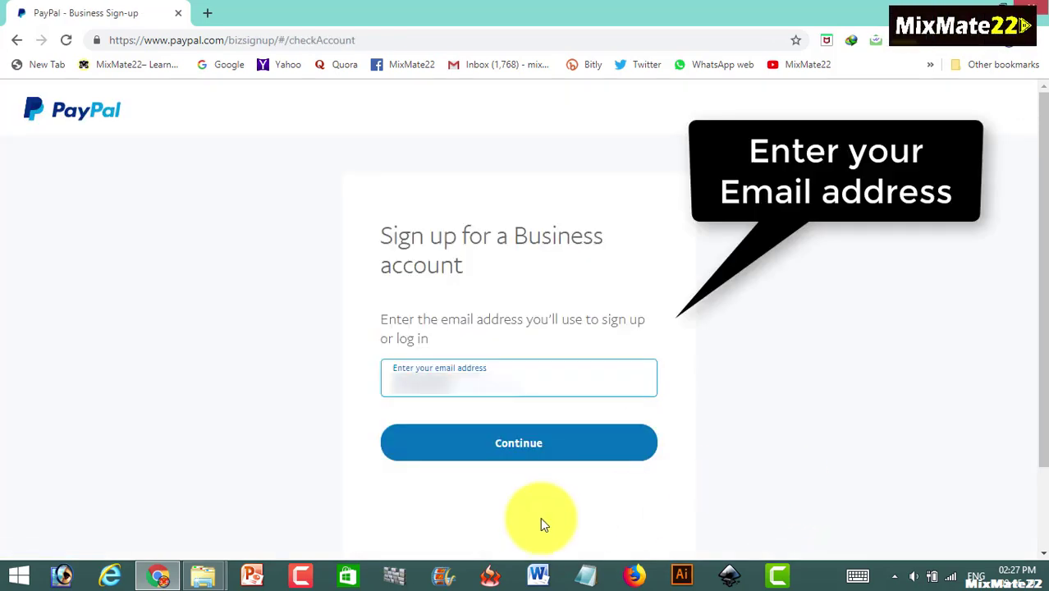
Enter the sign-up email address, then set an account password.
type("@gmail.com")
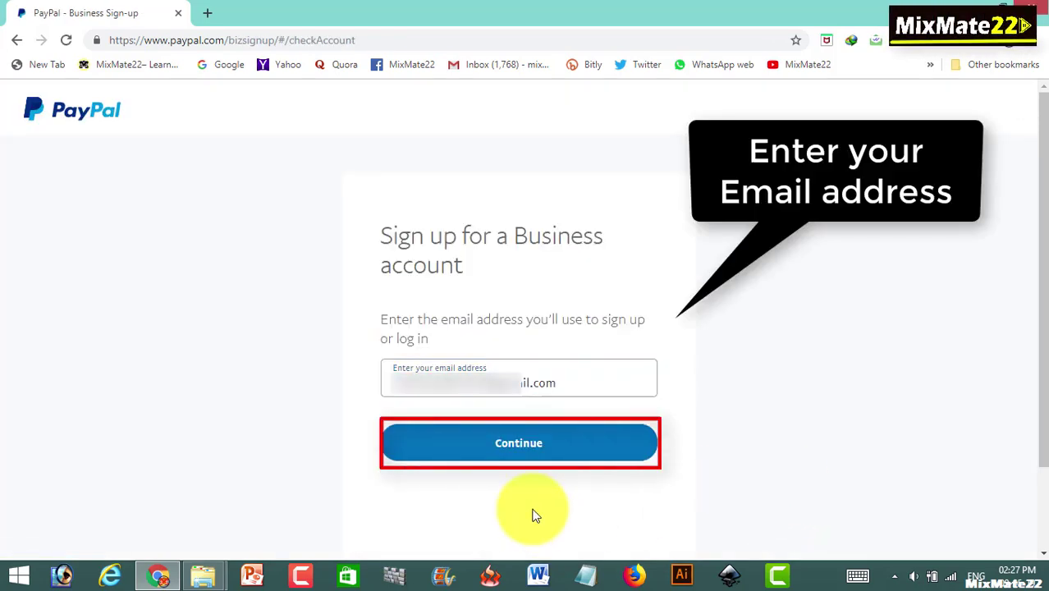
left_click(525, 451)
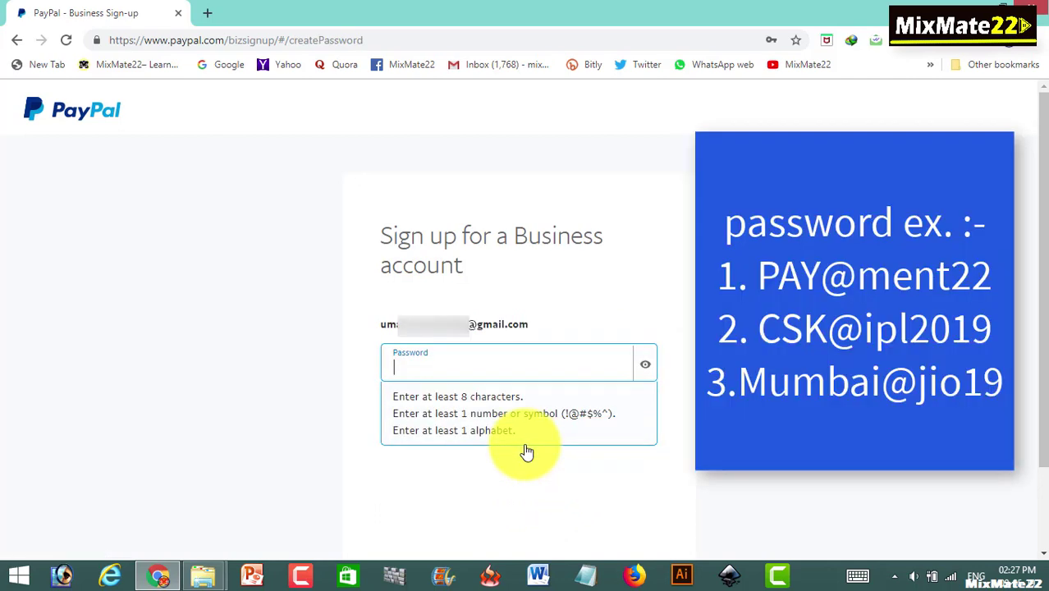
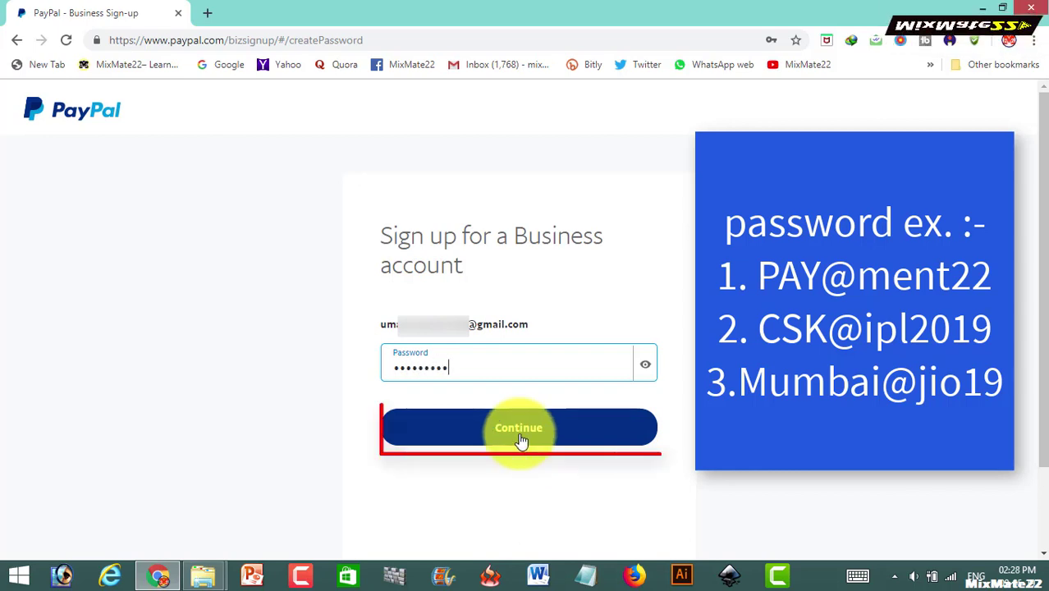
left_click(519, 438)
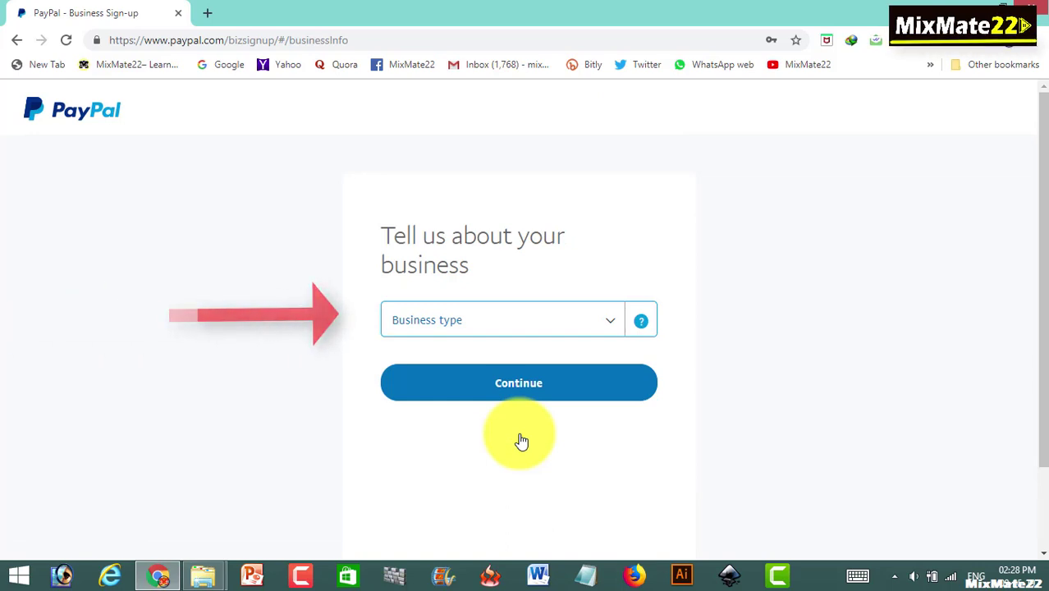
Set the business type to Individual and enter the name for card statements.
left_click(596, 327)
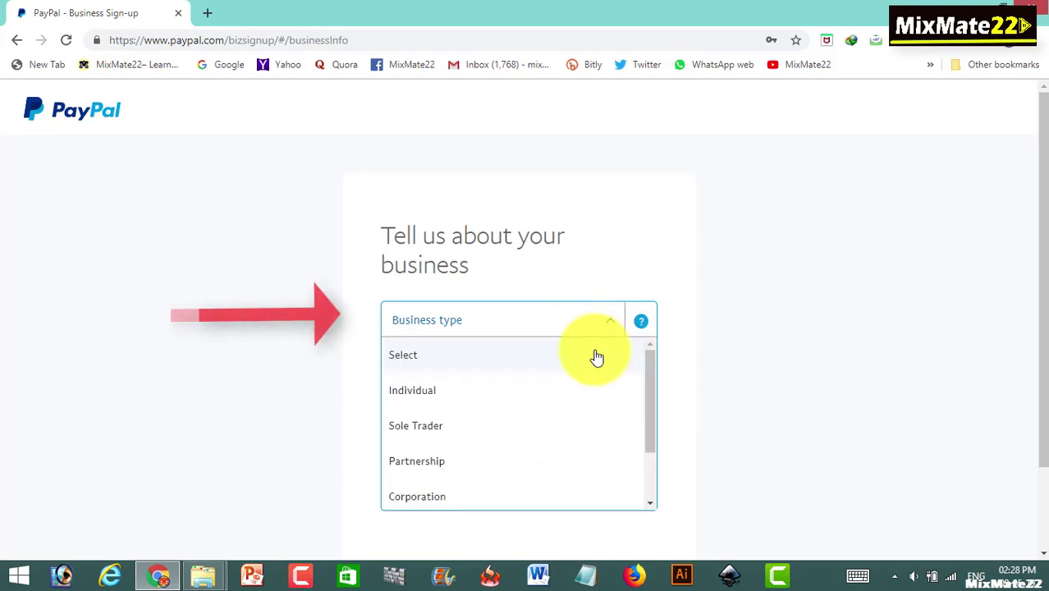
left_click(433, 404)
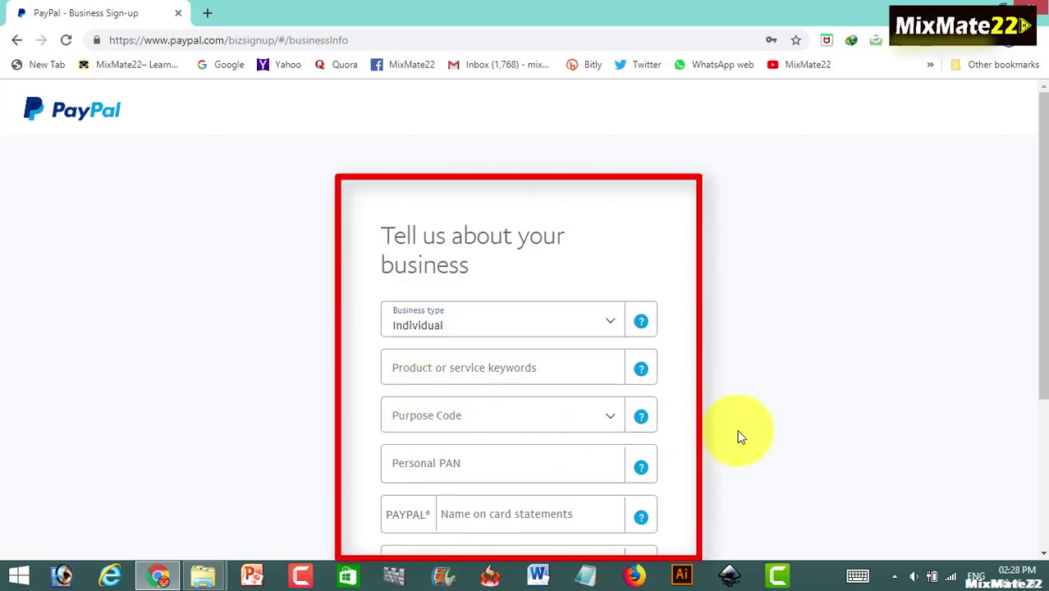
scroll(737, 437, "down", 1)
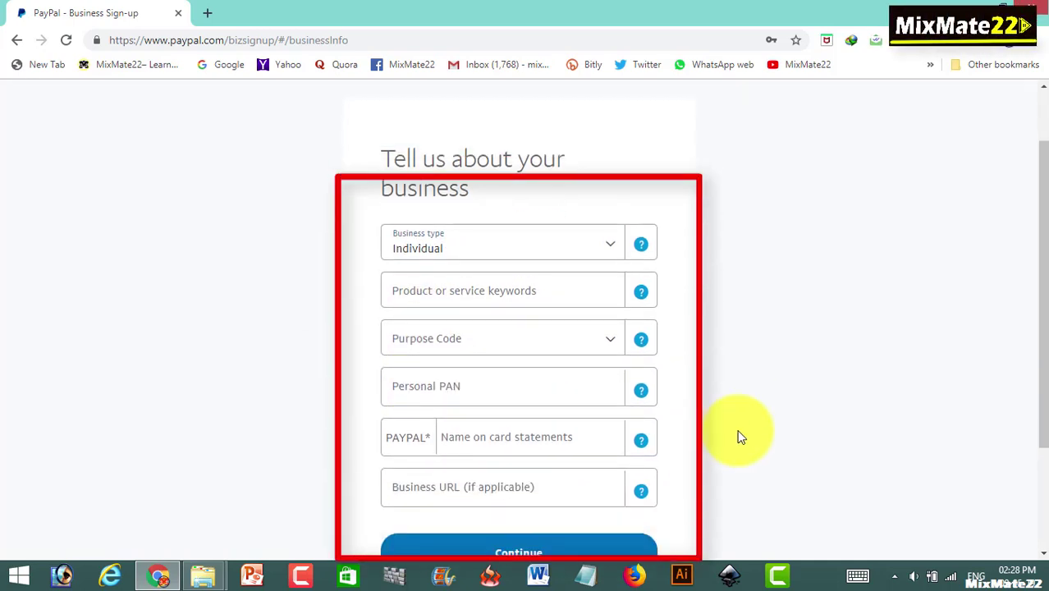
scroll(738, 437, "down", 1)
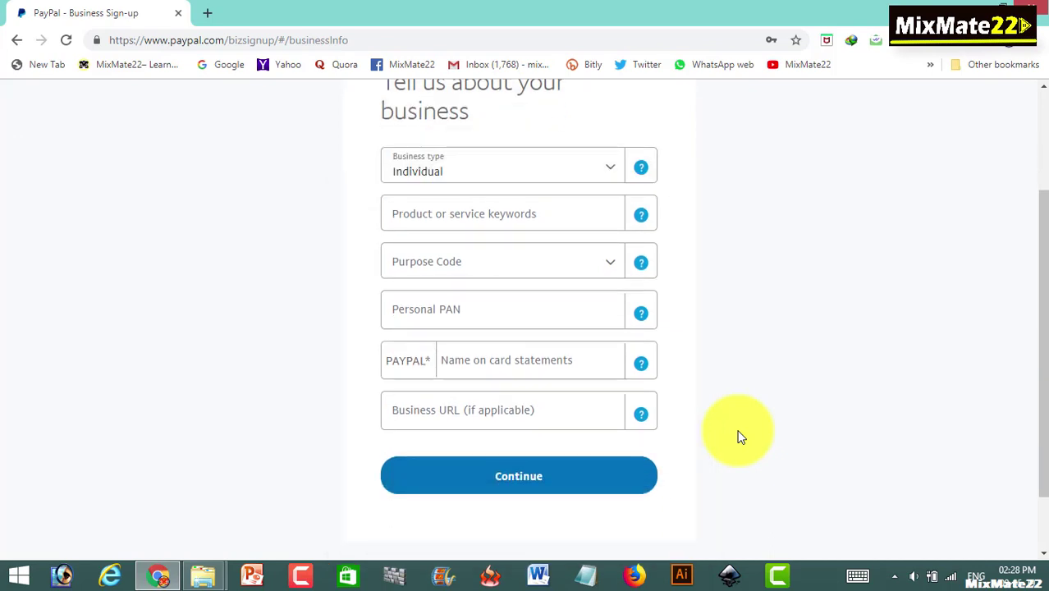
scroll(737, 436, "up", 1)
left_click(469, 443)
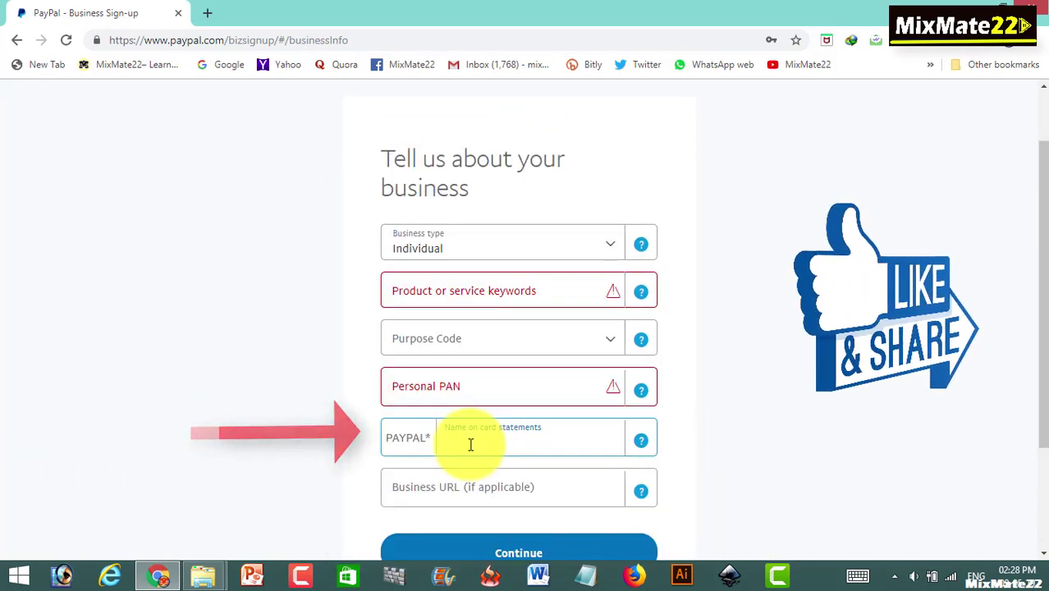
type("U PRAJAPATI")
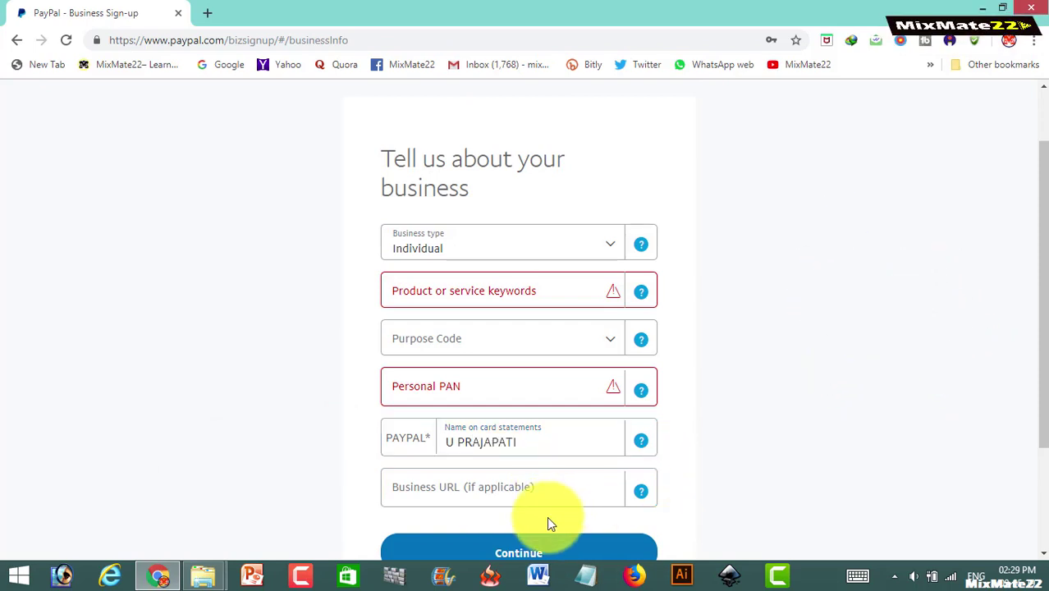
Add the keyword Digital Goods Media-Books, Movies, Music and choose purpose code P1014 – Engineering services.
left_click(548, 543)
type("Digital")
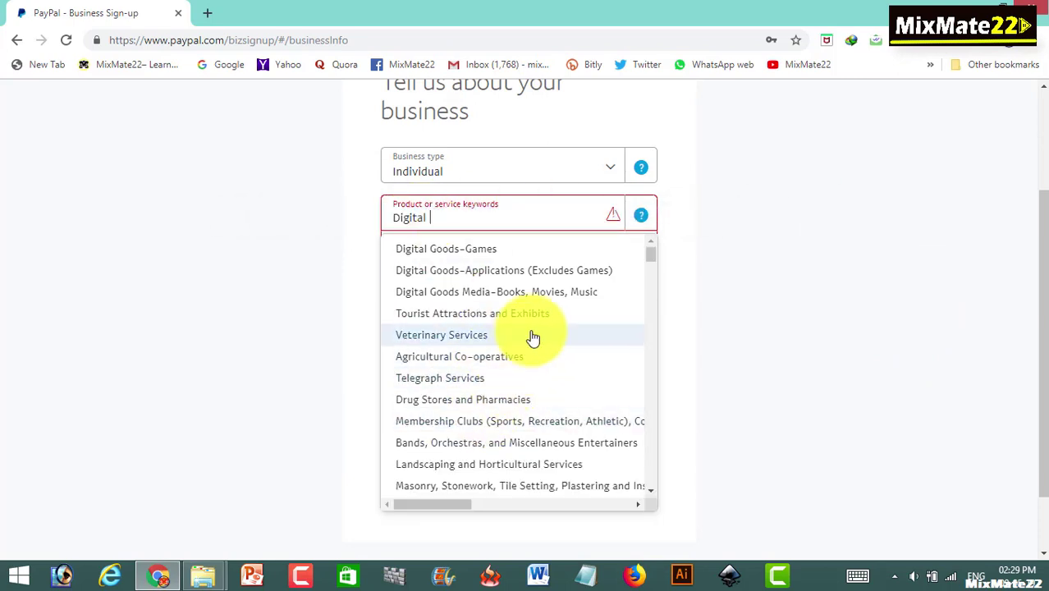
left_click(486, 294)
left_click(494, 270)
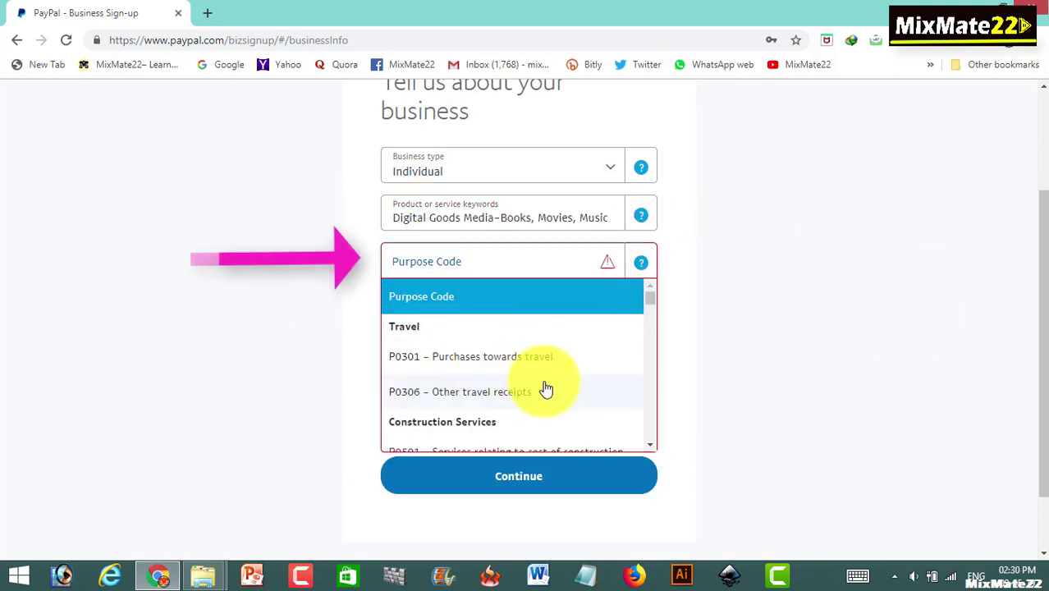
scroll(546, 389, "down", 10)
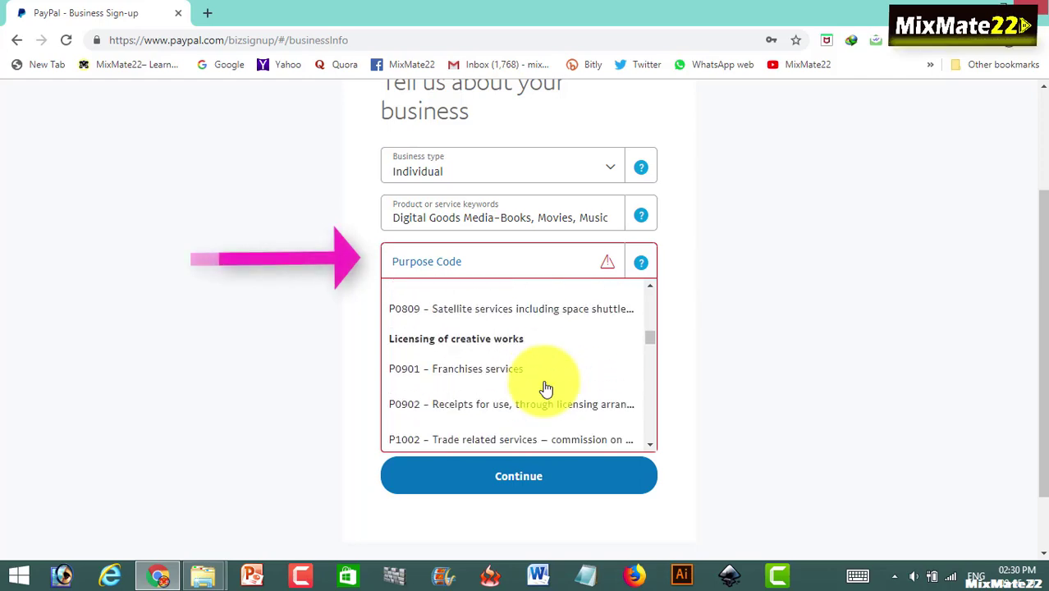
scroll(547, 389, "down", 3)
scroll(546, 386, "up", 4)
scroll(545, 377, "down", 8)
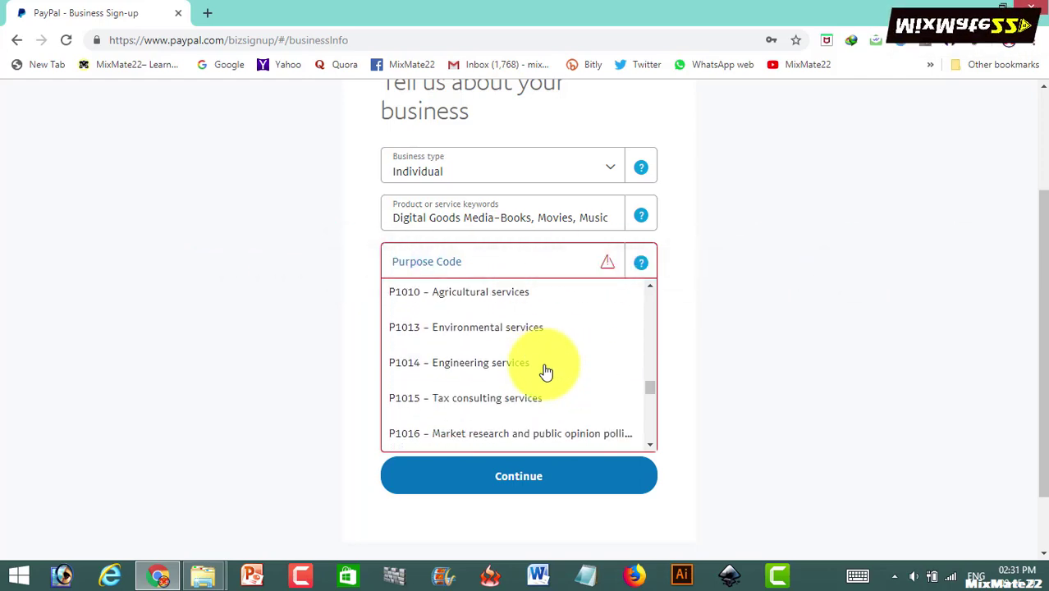
left_click(545, 371)
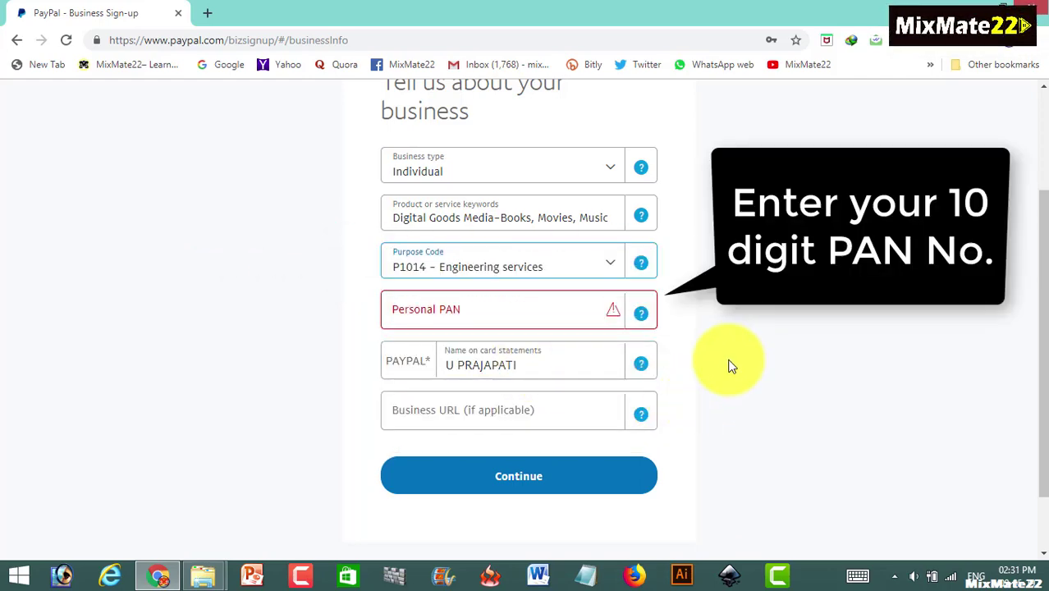
Enter the 10-digit personal PAN and submit the business details.
left_click(473, 315)
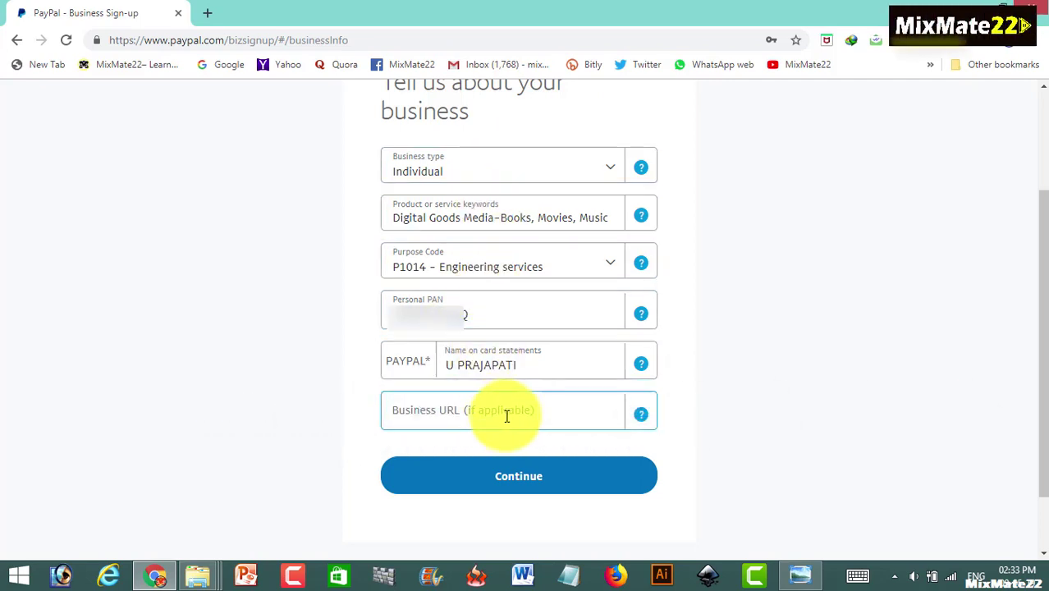
left_click(539, 486)
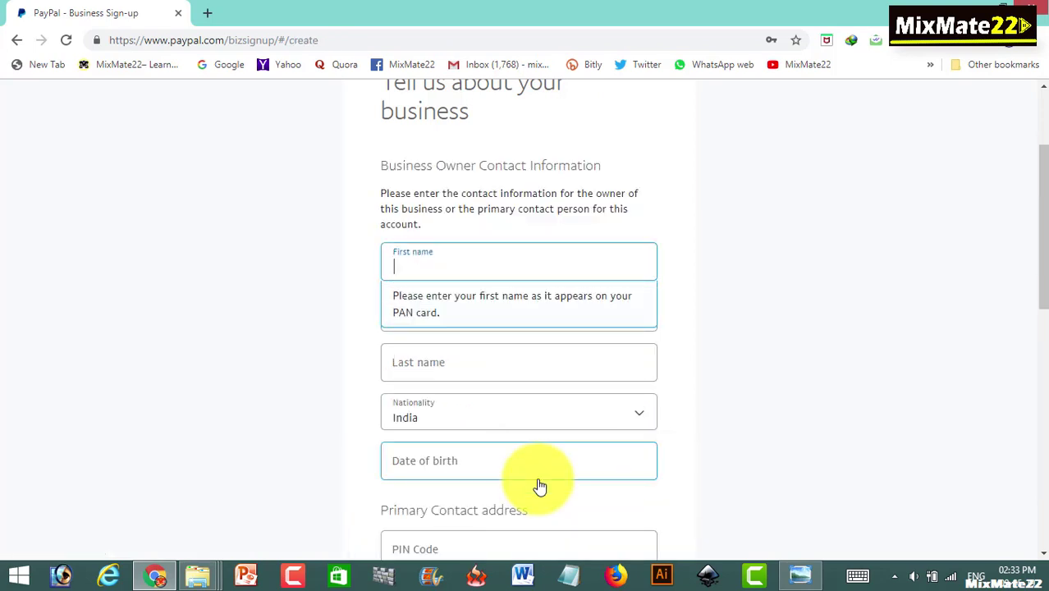
Fill in the business owner's first name, last name and date of birth.
scroll(539, 486, "down", 2)
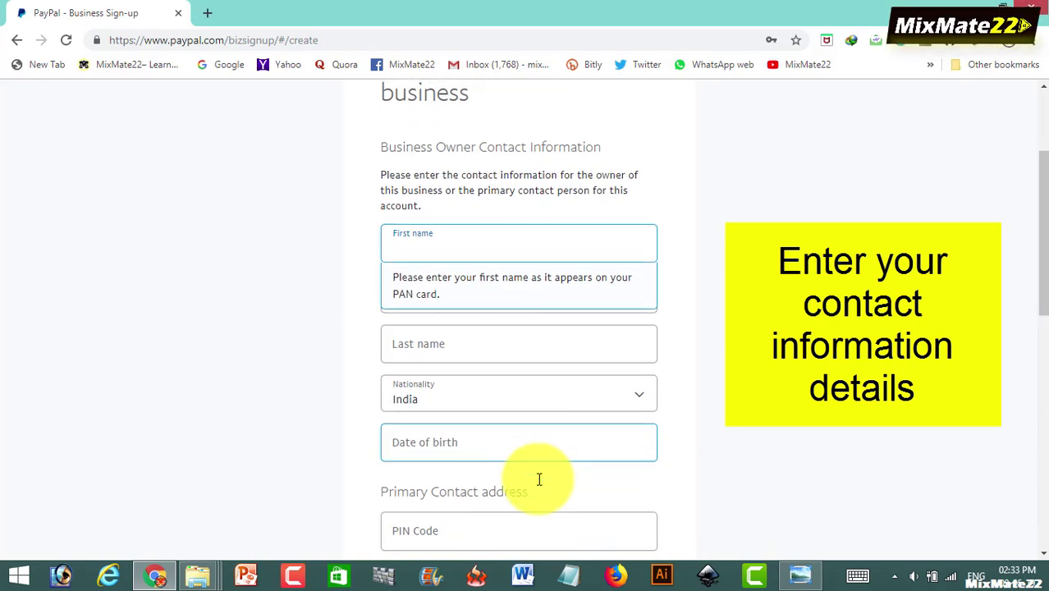
scroll(539, 480, "down", 3)
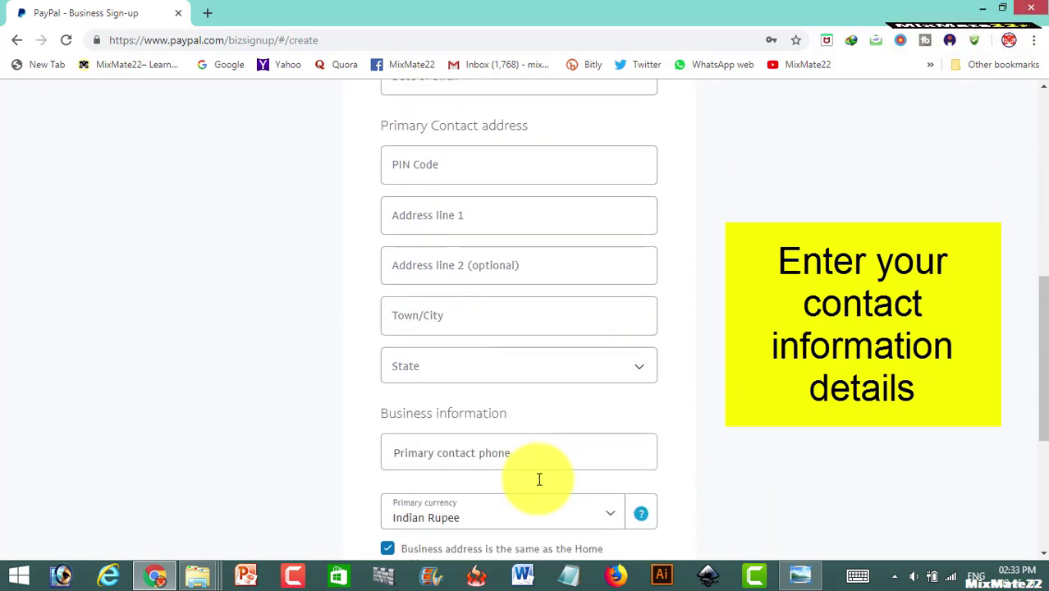
scroll(539, 479, "down", 3)
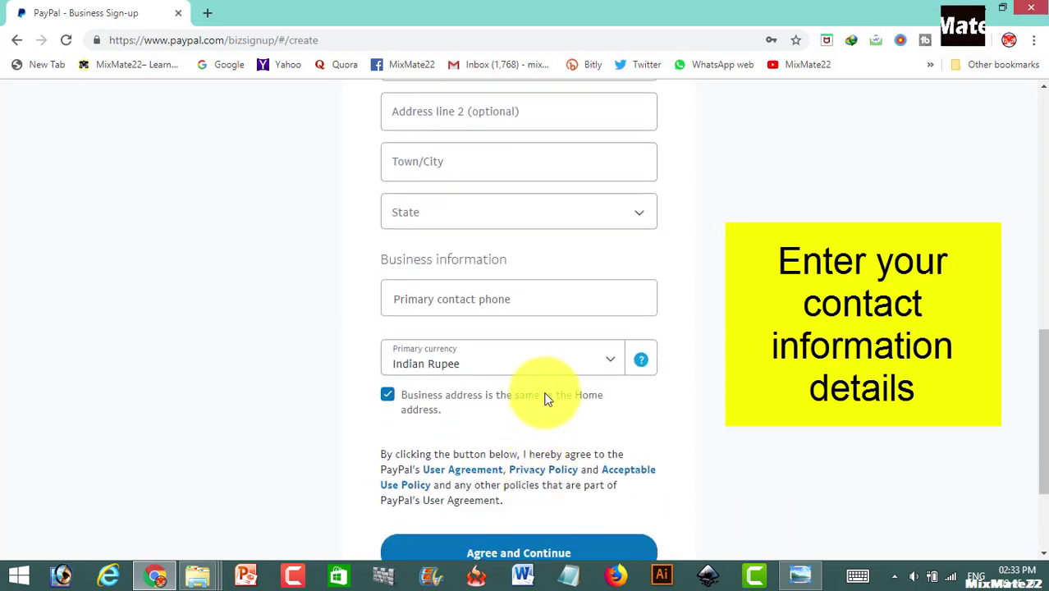
scroll(665, 434, "up", 9)
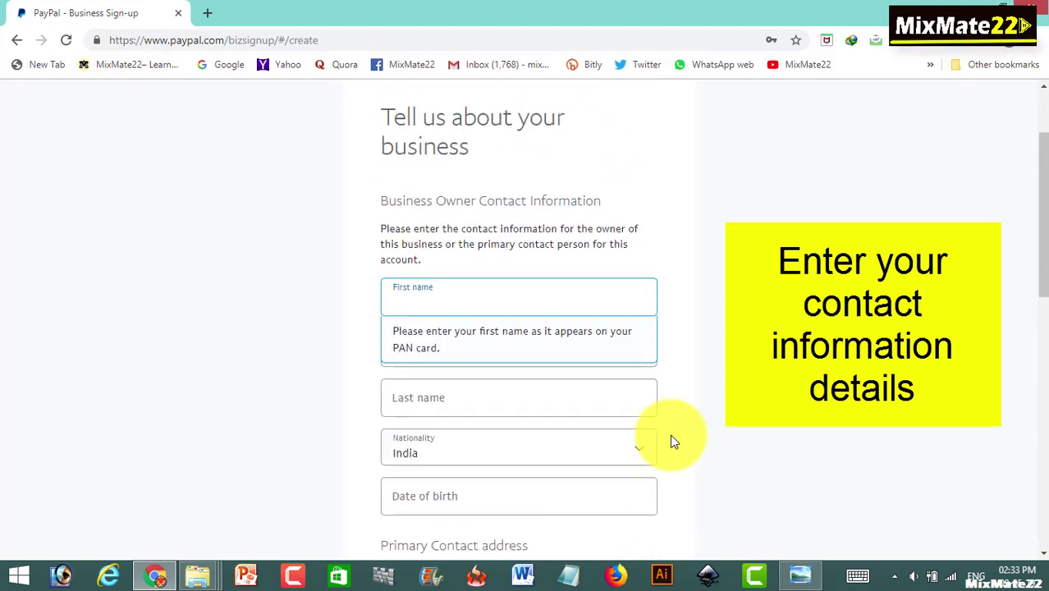
scroll(669, 441, "down", 5)
scroll(733, 423, "up", 5)
left_click(470, 337)
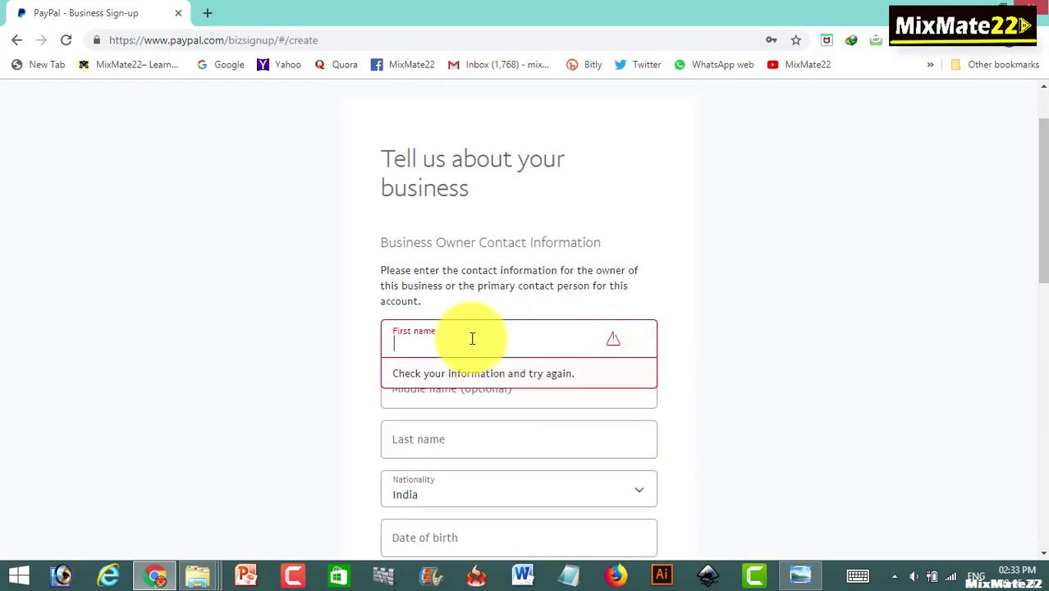
left_click(453, 439)
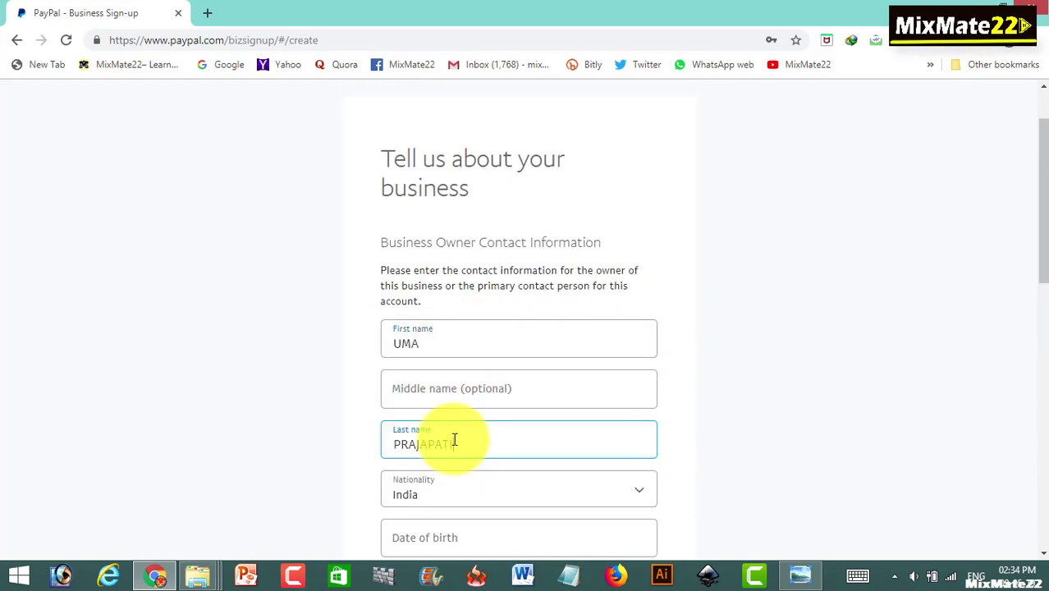
scroll(673, 439, "down", 1)
left_click(446, 464)
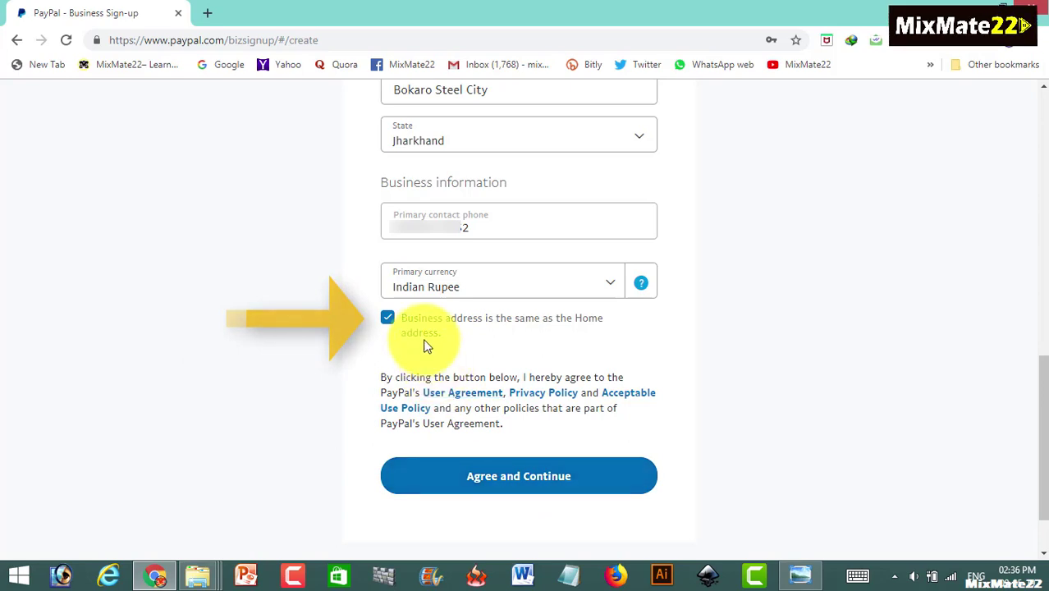
Keep the business address the same as the home address and agree to the terms.
left_click(387, 319)
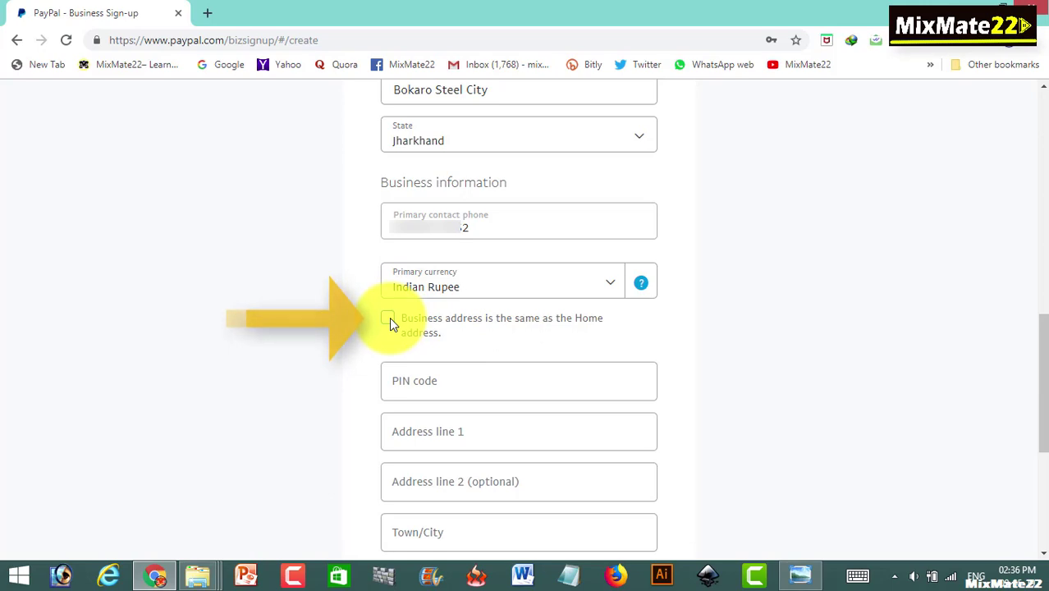
left_click(388, 320)
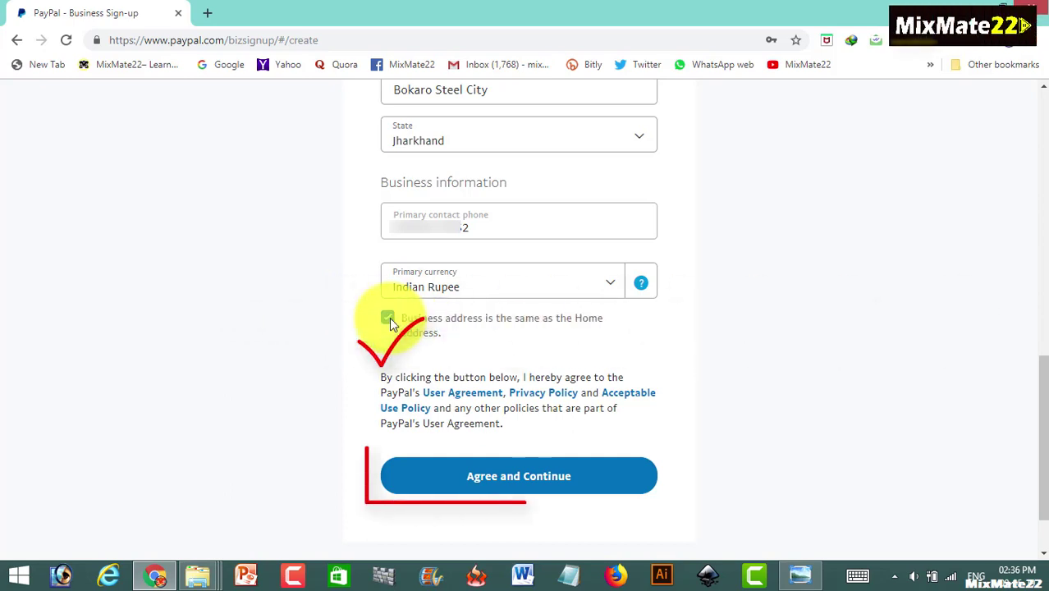
left_click(525, 485)
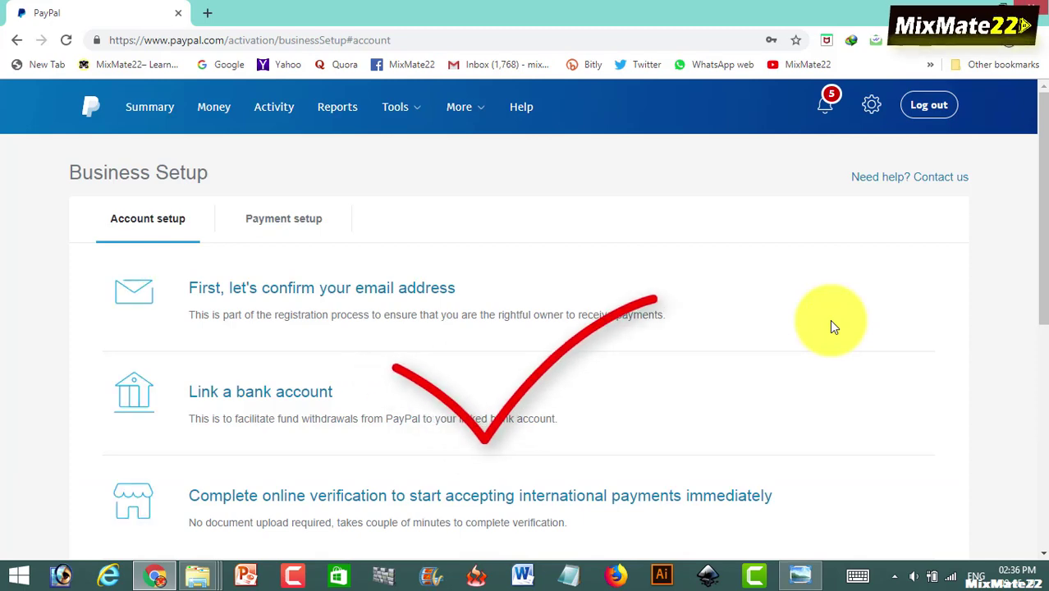
Review the five Business Setup tasks and load the Gmail inbox in a background tab.
scroll(830, 323, "down", 2)
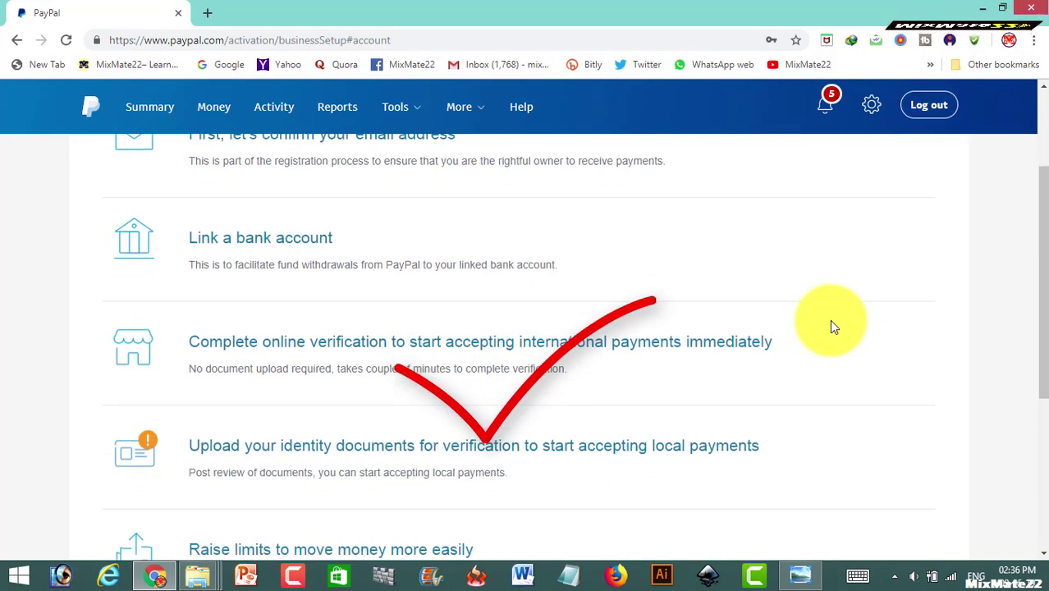
scroll(830, 326, "down", 2)
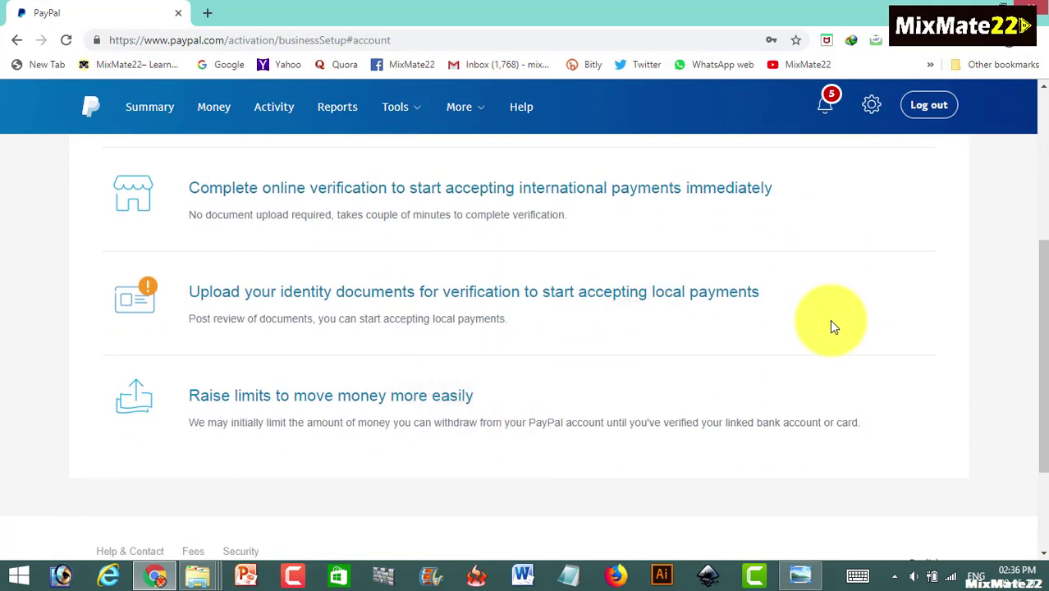
scroll(830, 326, "up", 4)
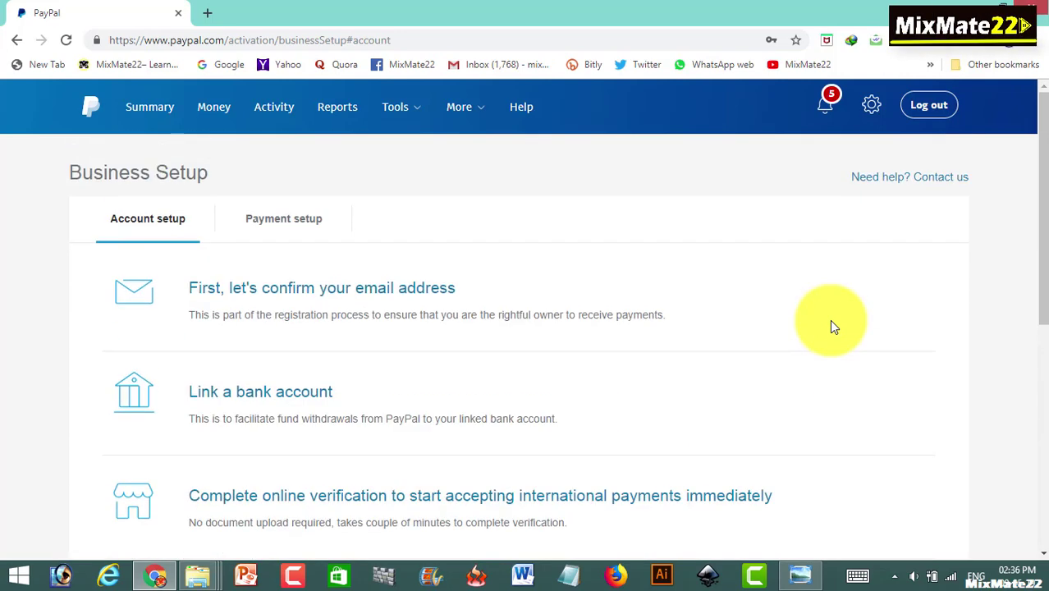
middle_click(481, 65)
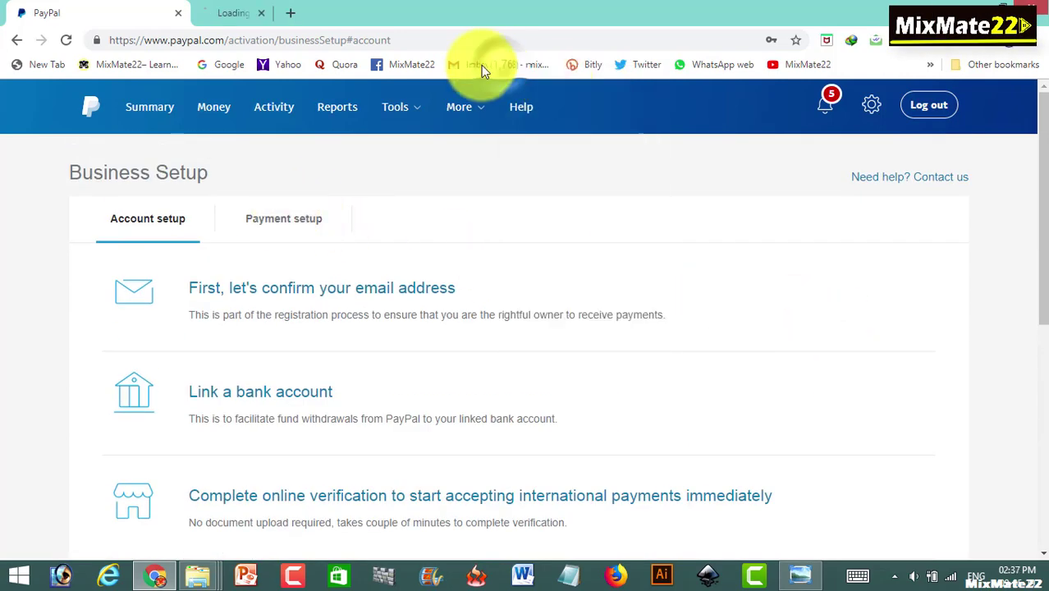
In Gmail, open PayPal's welcome email and follow its Get Started Now link.
left_click(256, 10)
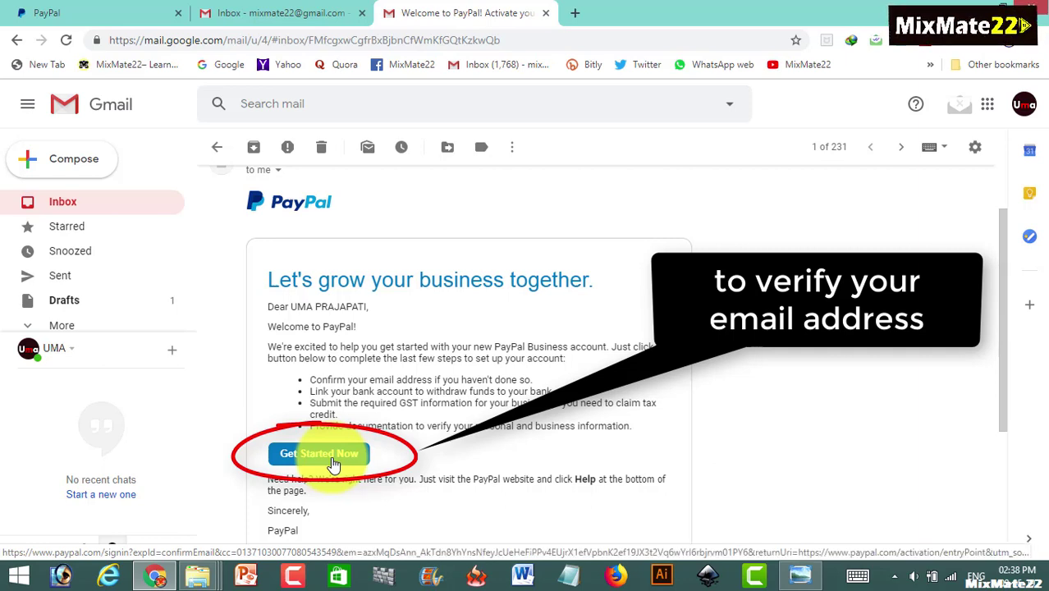
left_click(333, 464)
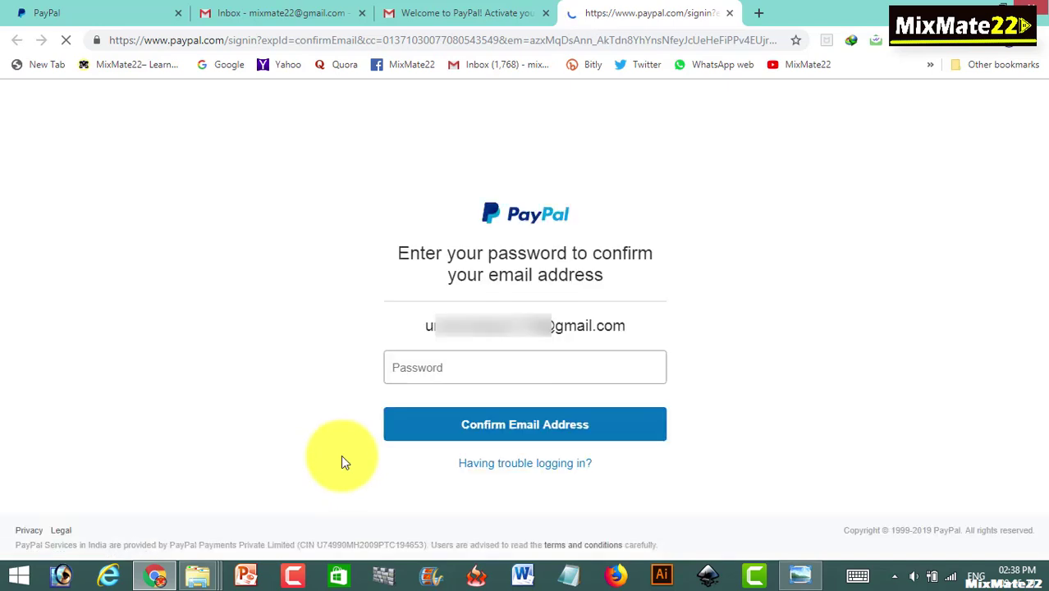
Paste the account password to confirm the email address.
left_click(538, 368)
key("ctrl+v")
left_click(543, 422)
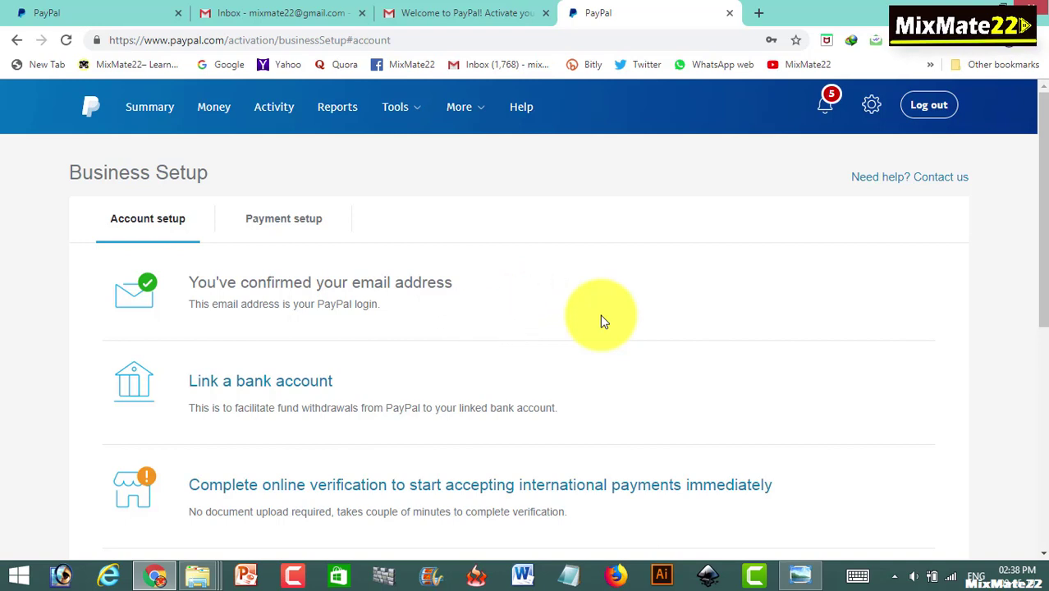
Start linking a bank account from the Business Setup checklist.
scroll(600, 321, "down", 1)
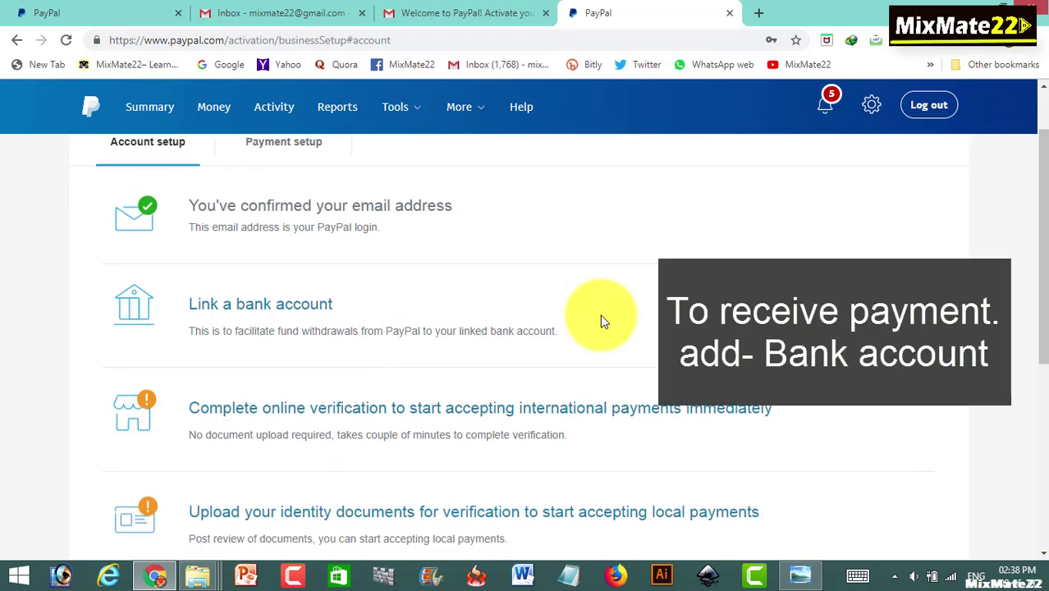
scroll(602, 320, "down", 1)
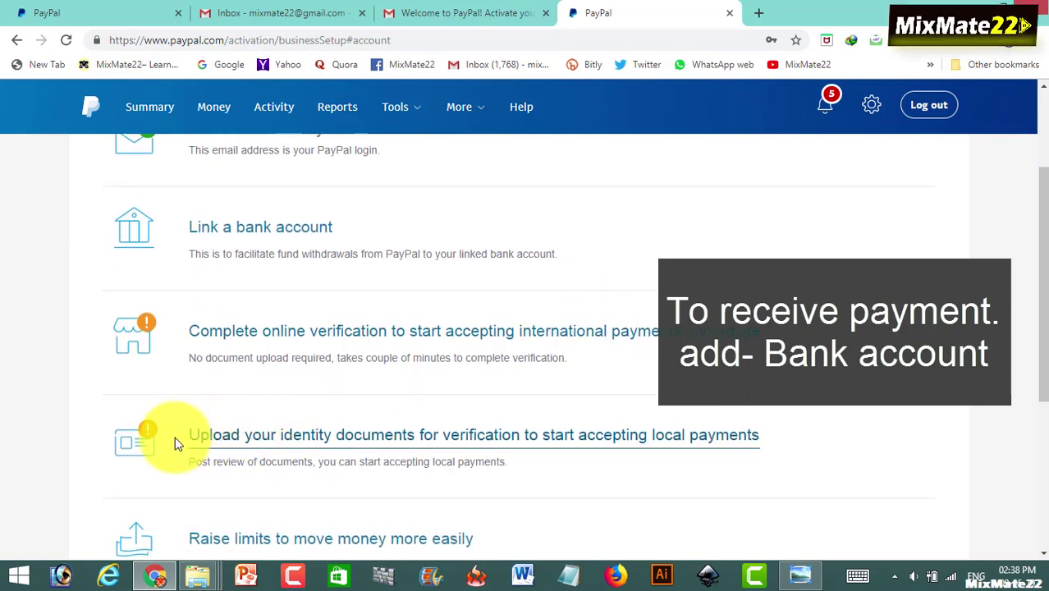
scroll(490, 373, "down", 3)
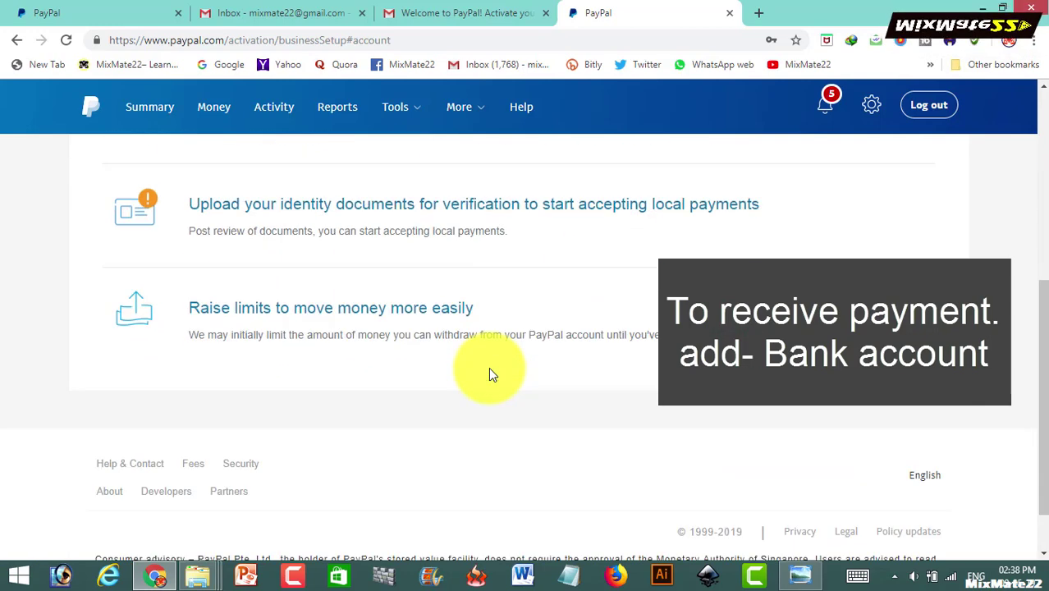
scroll(492, 370, "up", 3)
scroll(496, 371, "up", 2)
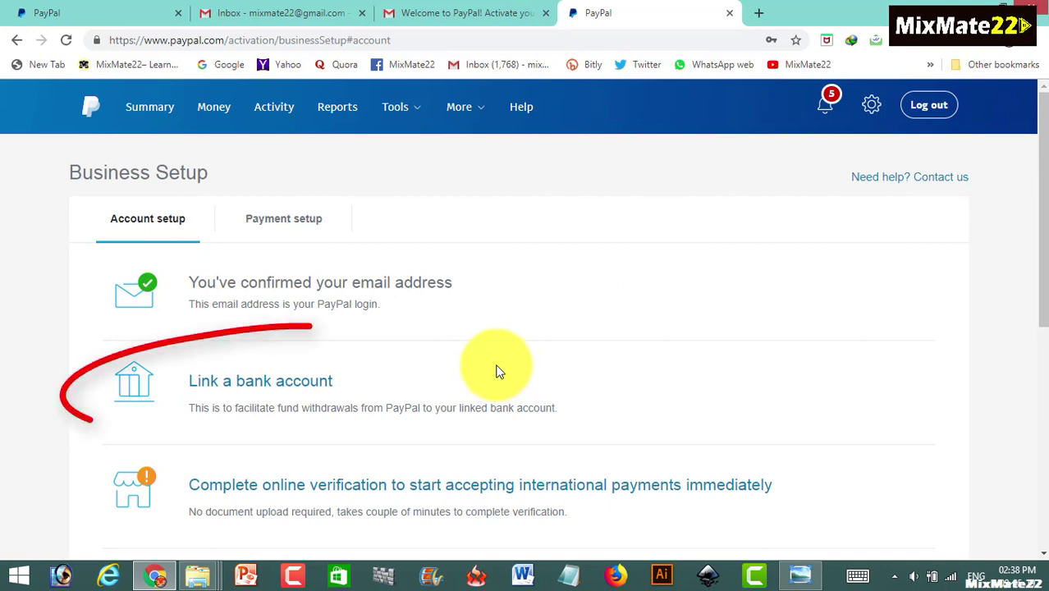
left_click(288, 389)
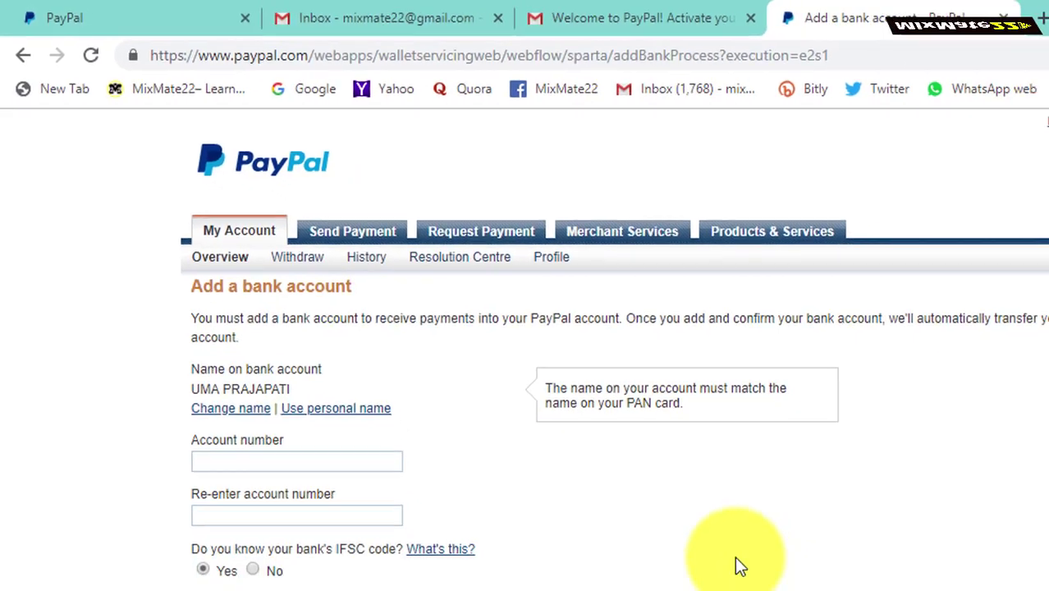
Enter the bank account number twice and IFSC code PYTM0123456, resolving to Paytm Payments Bank, Noida.
left_click(324, 460)
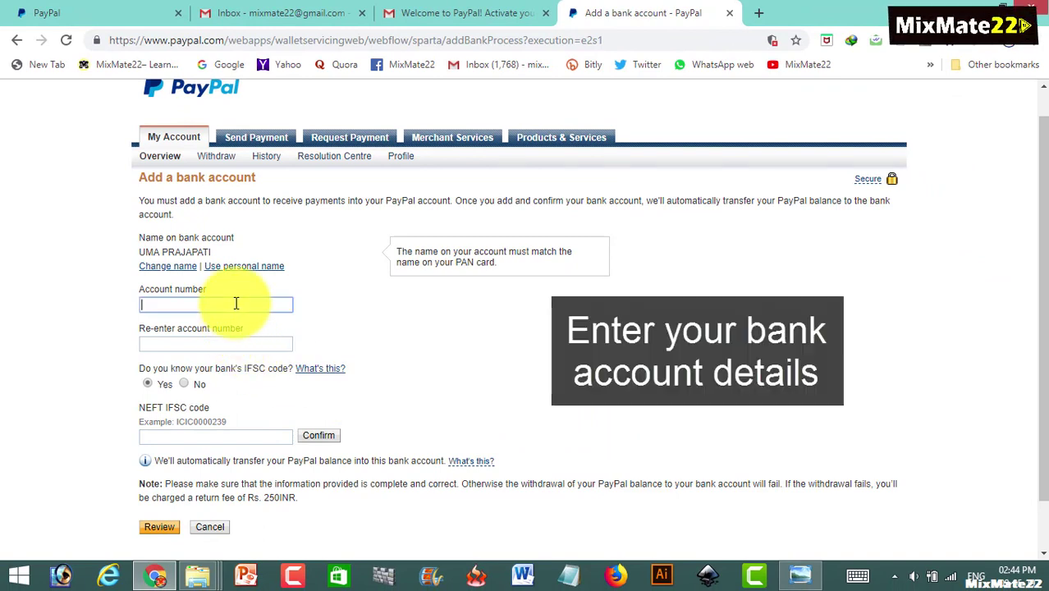
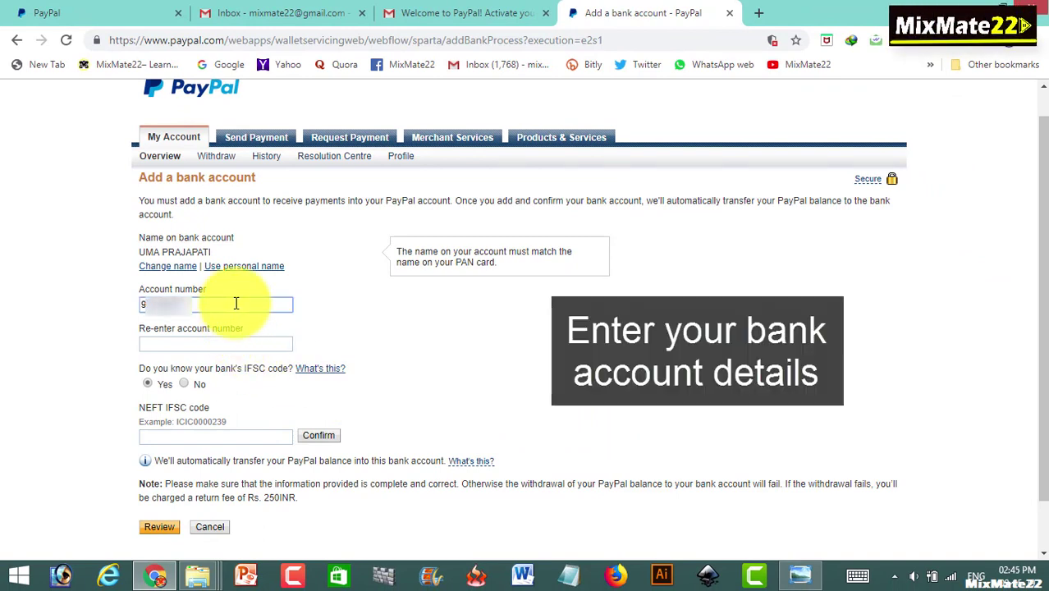
left_click(211, 345)
type("9123")
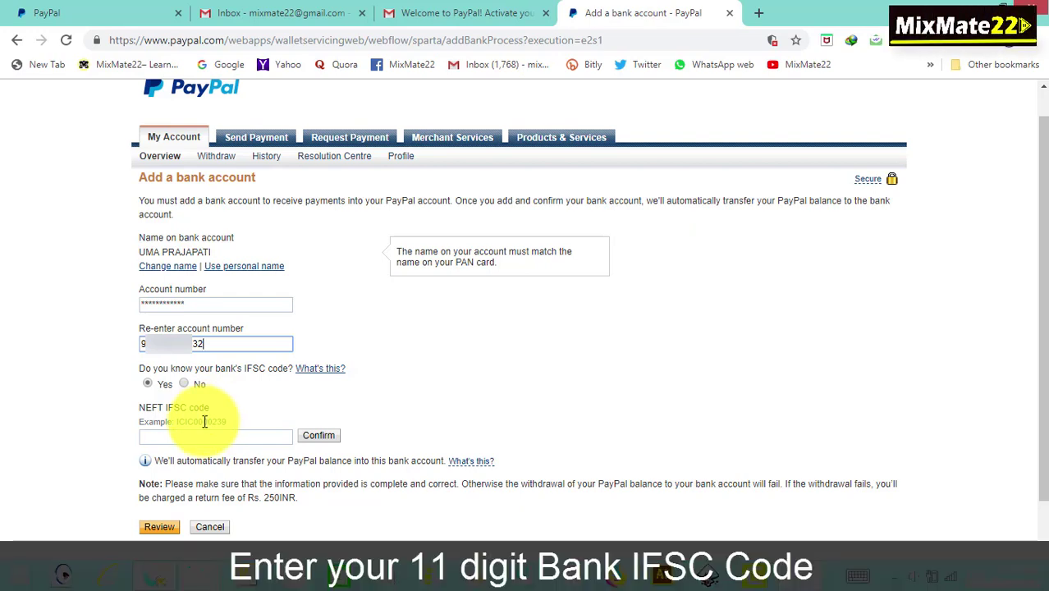
left_click(195, 437)
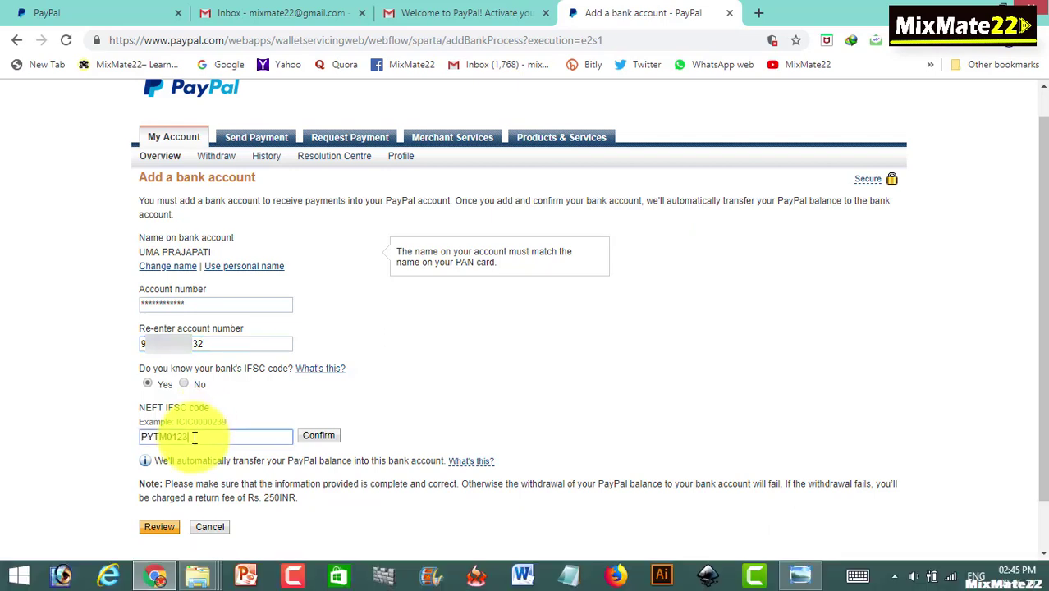
type("PYTM0123456")
left_click(318, 435)
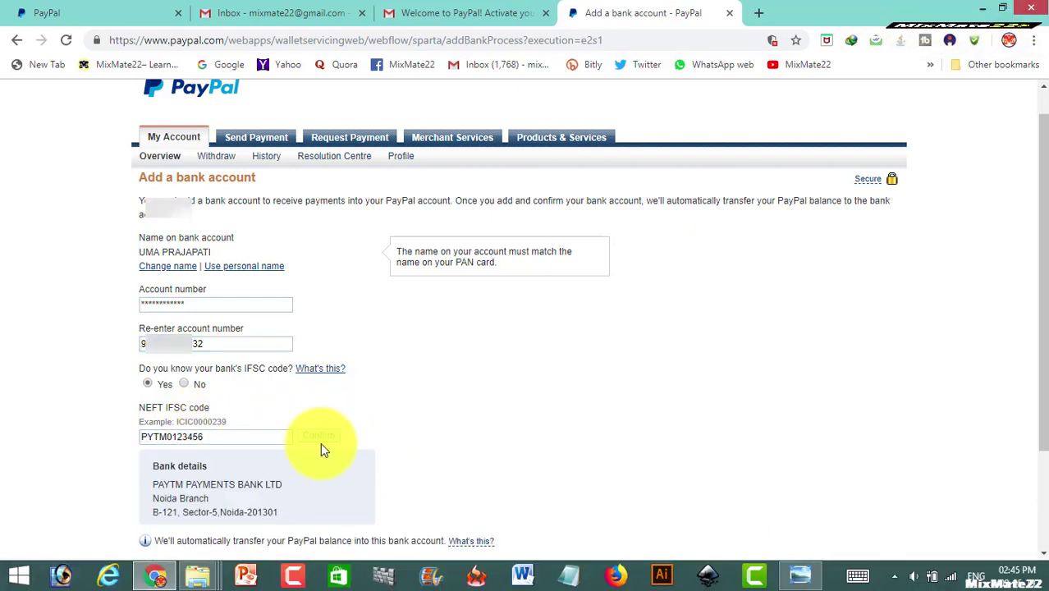
scroll(443, 453, "down", 3)
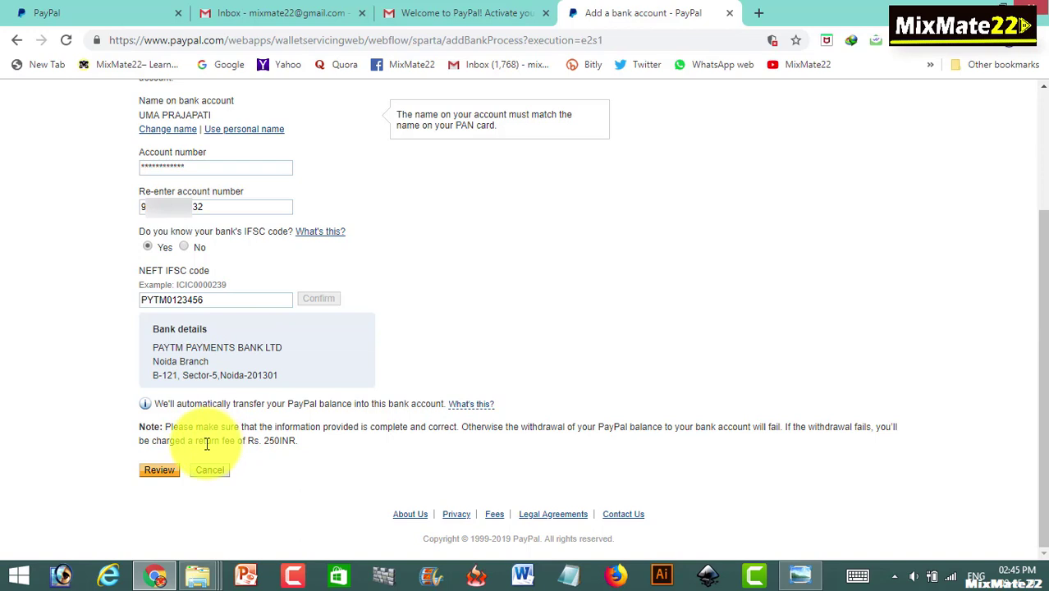
Review the Paytm Payments Bank account details and submit them for linking.
left_click(164, 473)
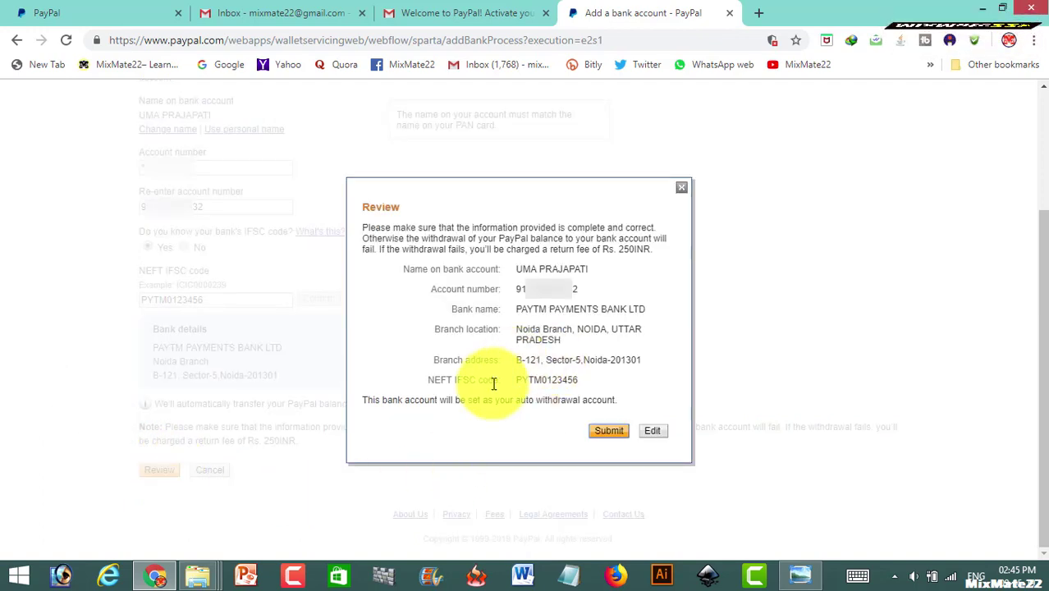
left_click(598, 435)
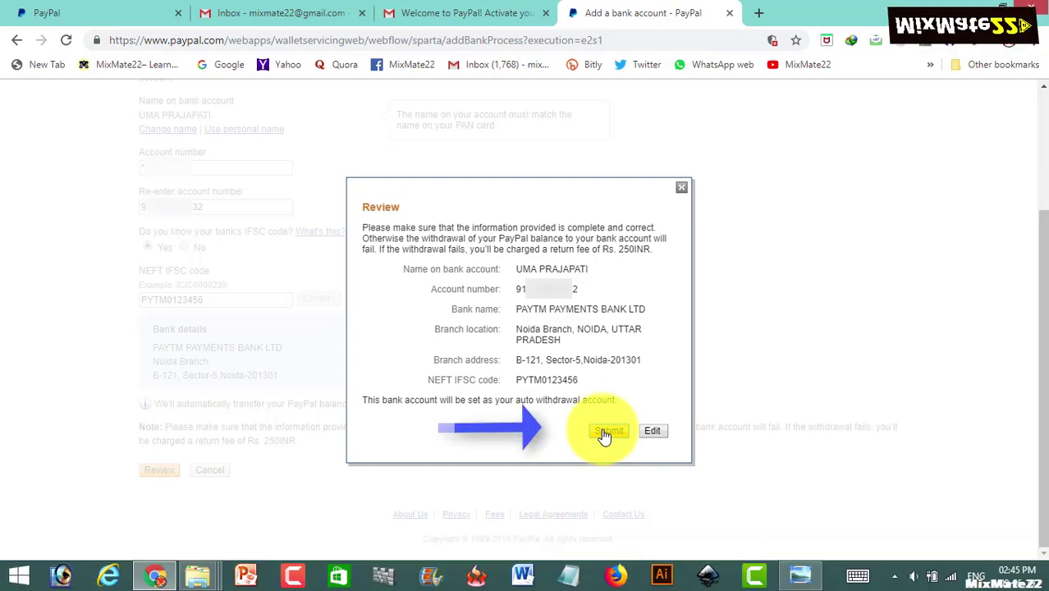
left_click(607, 430)
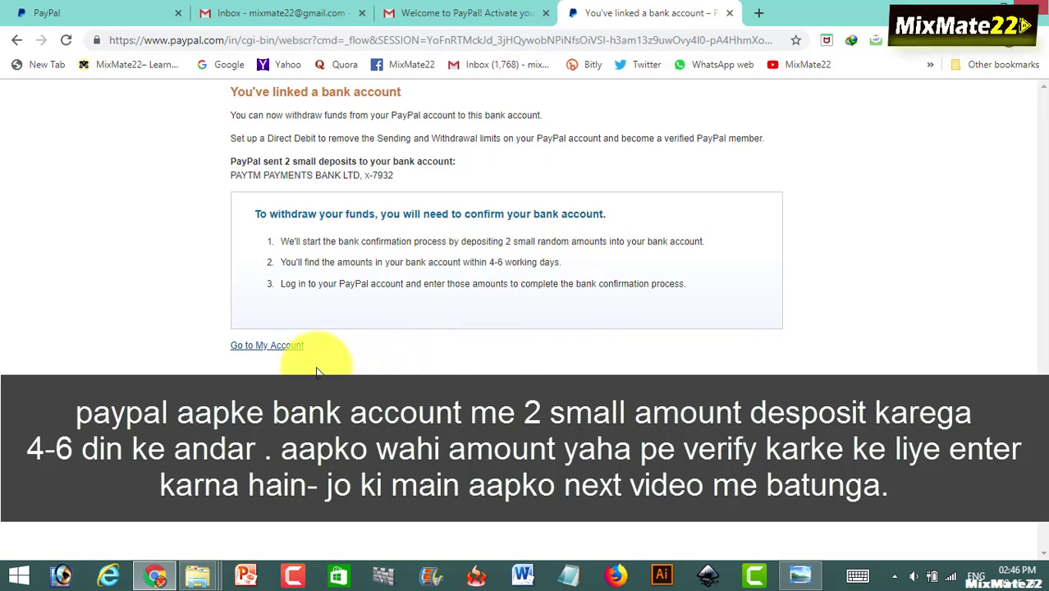
Return to the Summary dashboard (₹0.00 INR balance) and open profile settings to check the PAYTM bank.
left_click(277, 348)
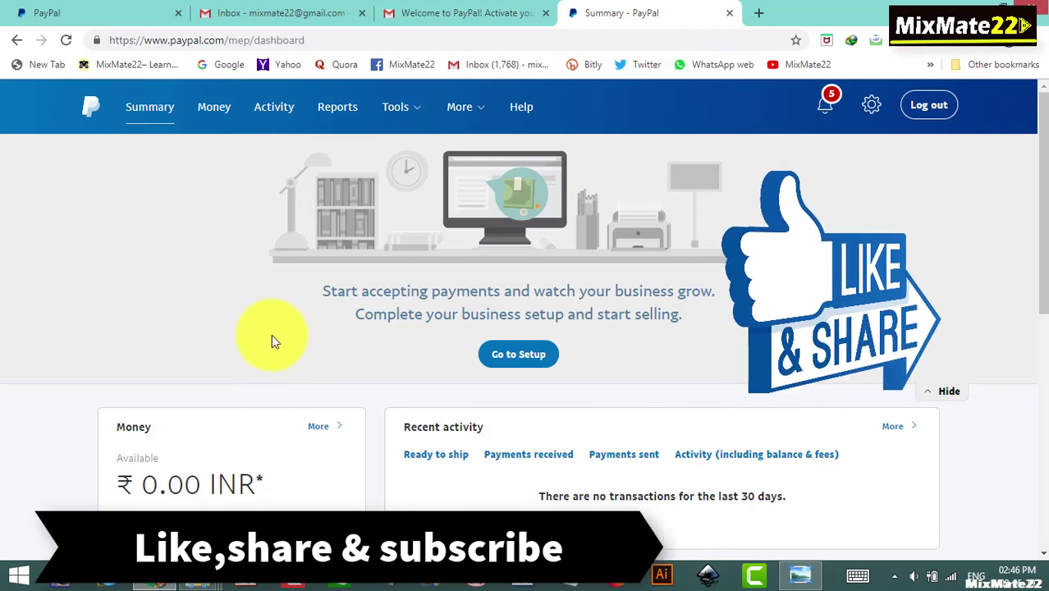
left_click(872, 104)
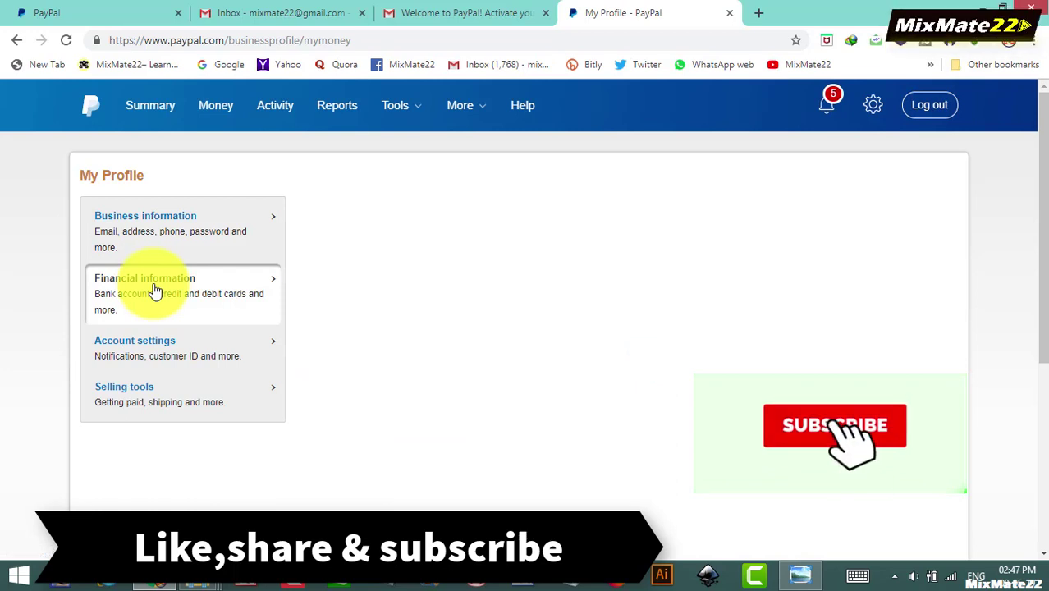